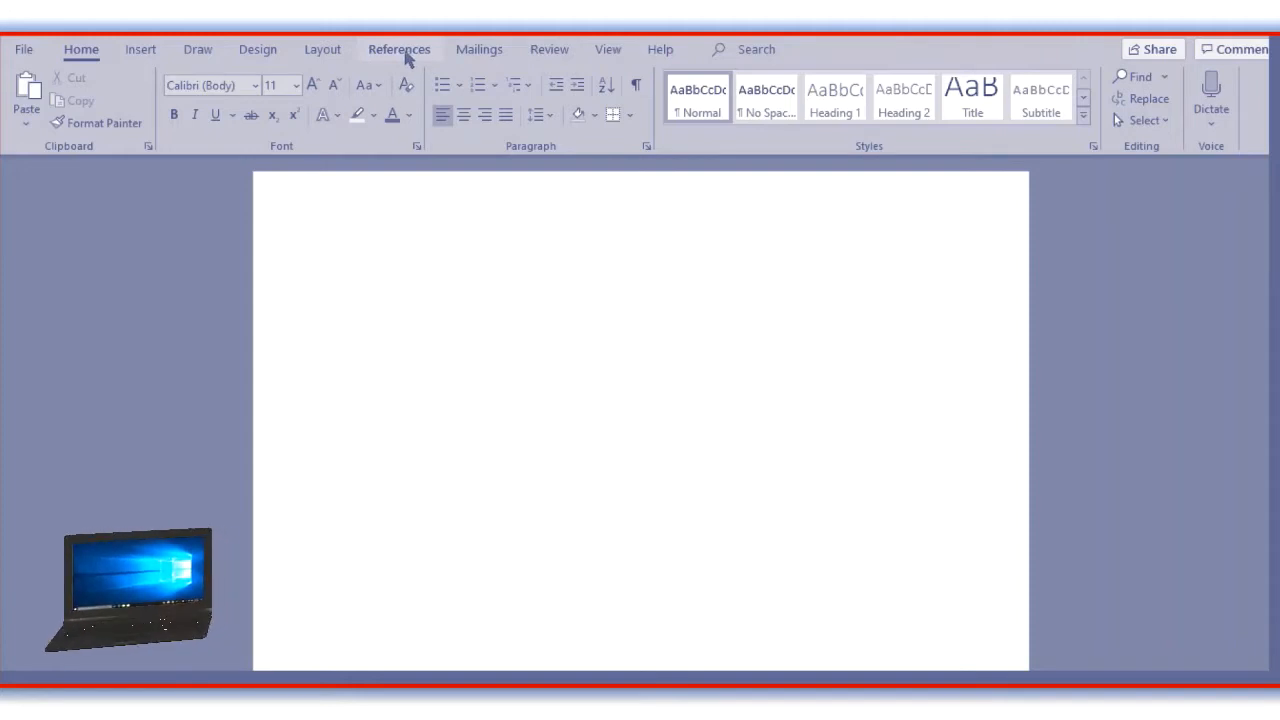
Open the form for creating a new citation source, review its APA bibliography fields, and close it without adding a source.
click(407, 57)
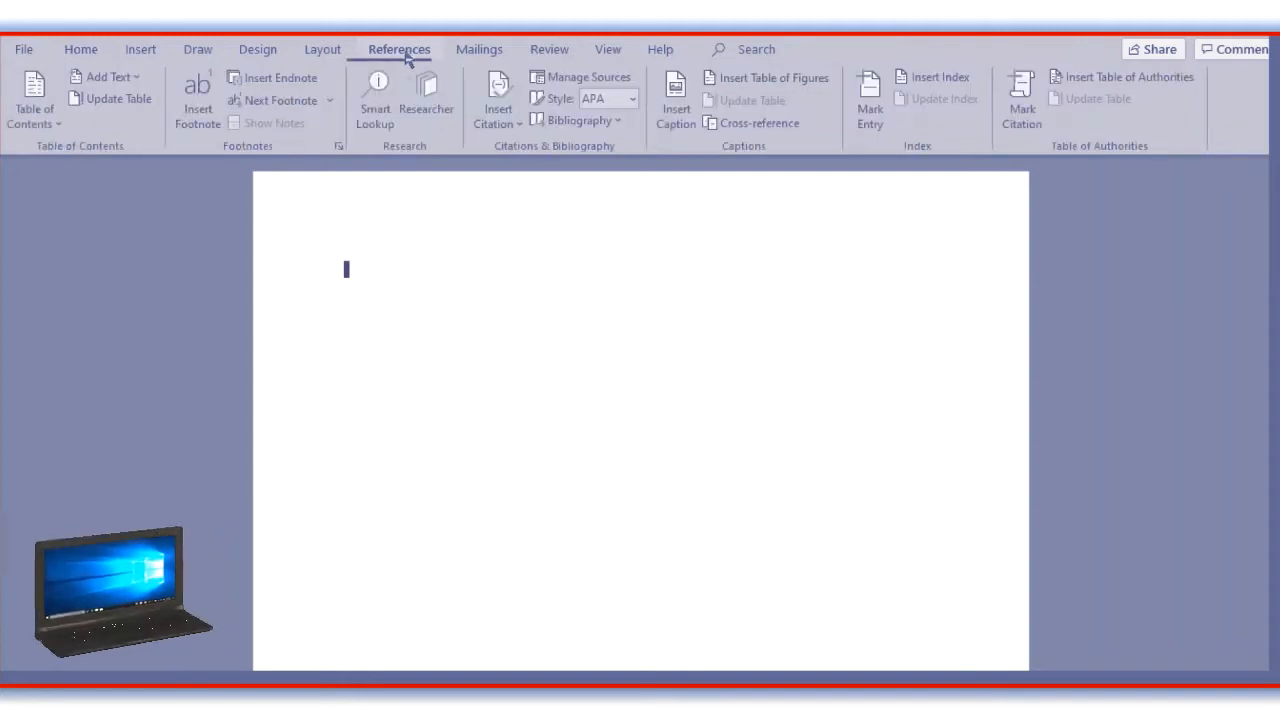
click(503, 103)
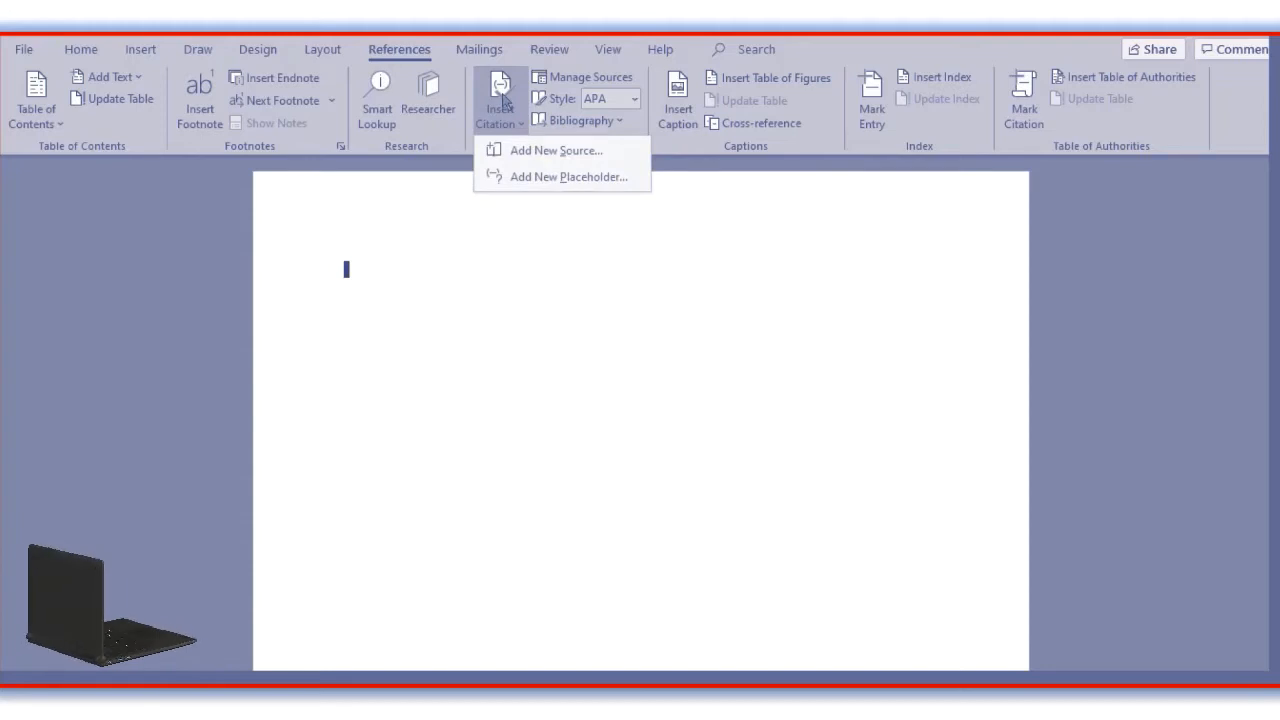
click(519, 152)
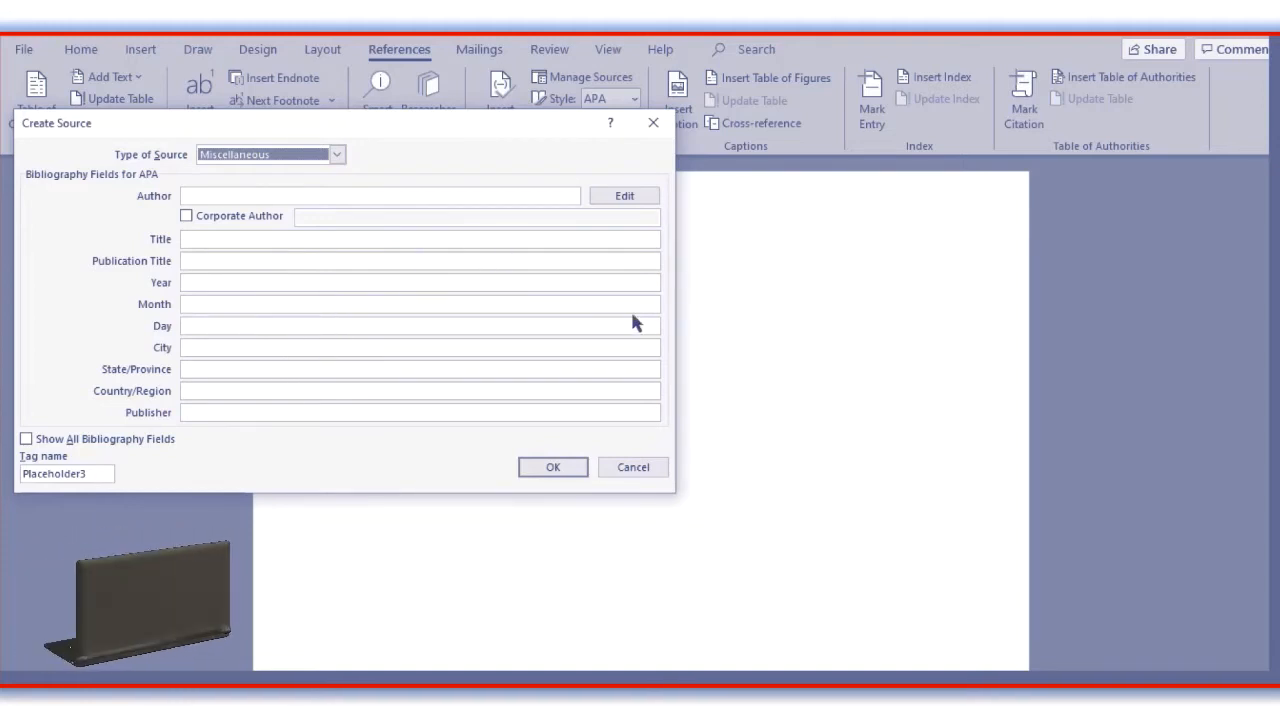
click(612, 467)
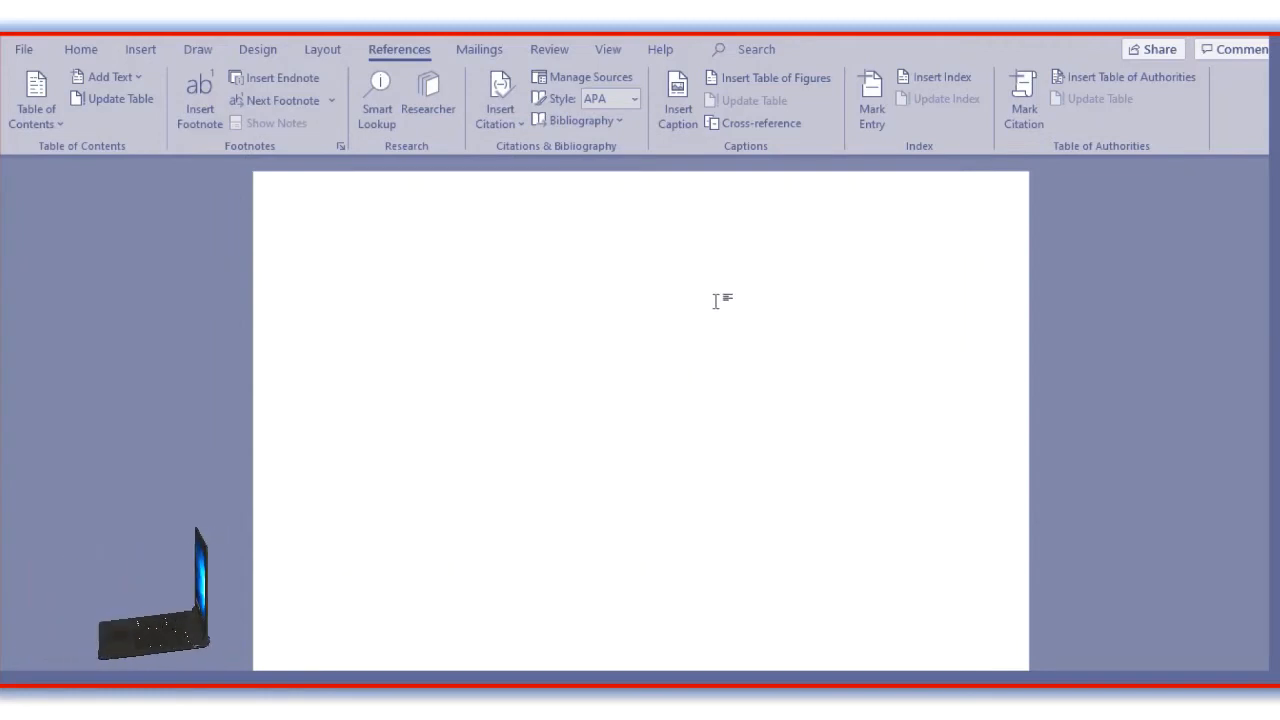
Search for "presidential elections" in Researcher.
click(428, 98)
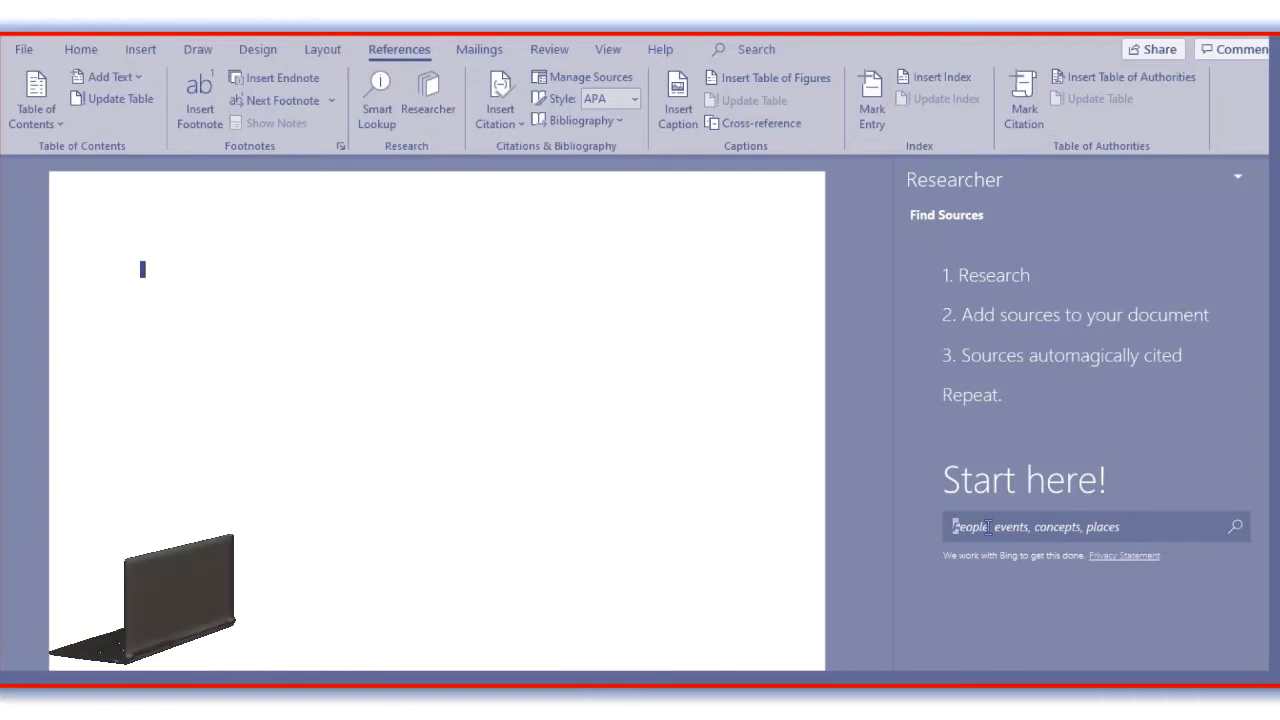
text(presi)
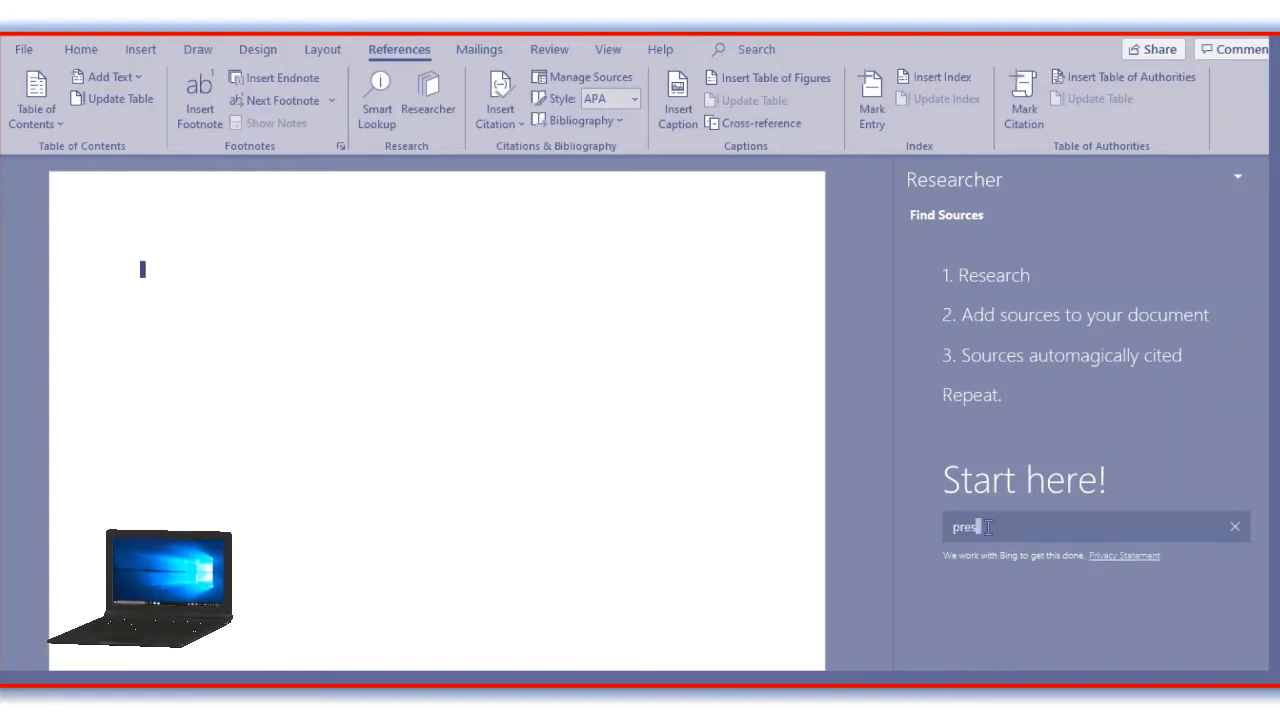
text(dential )
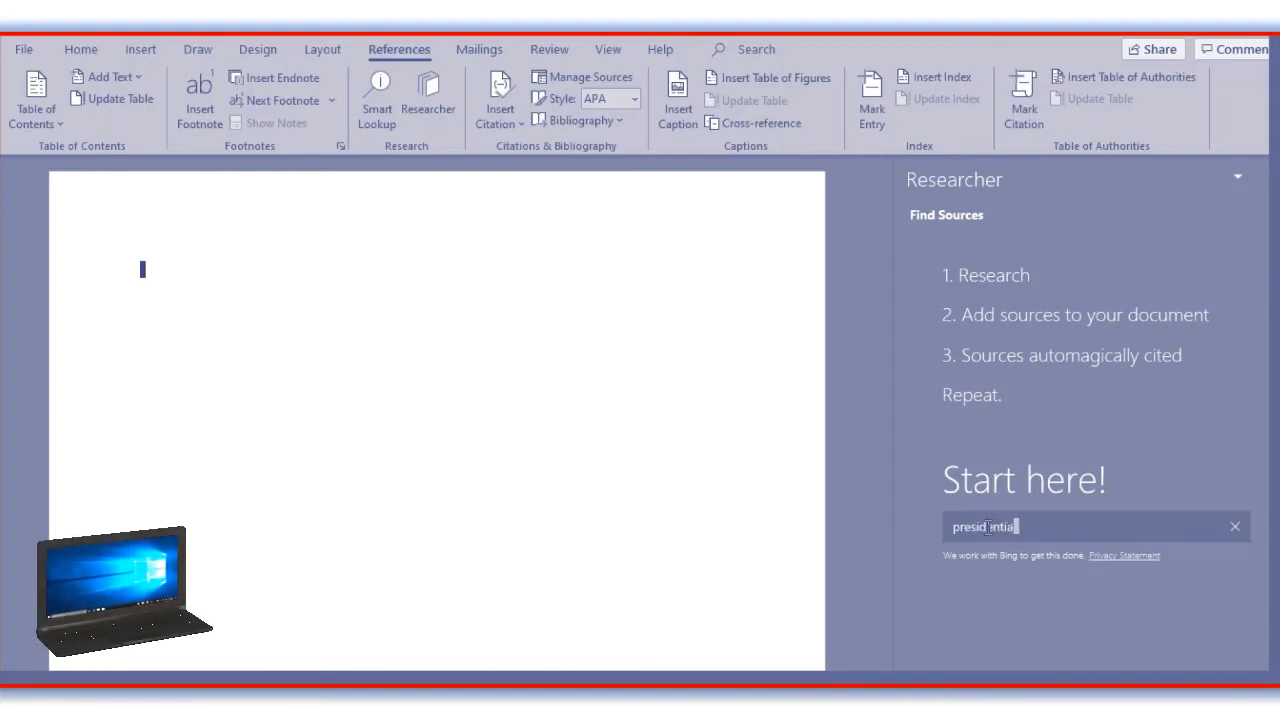
text(ec)
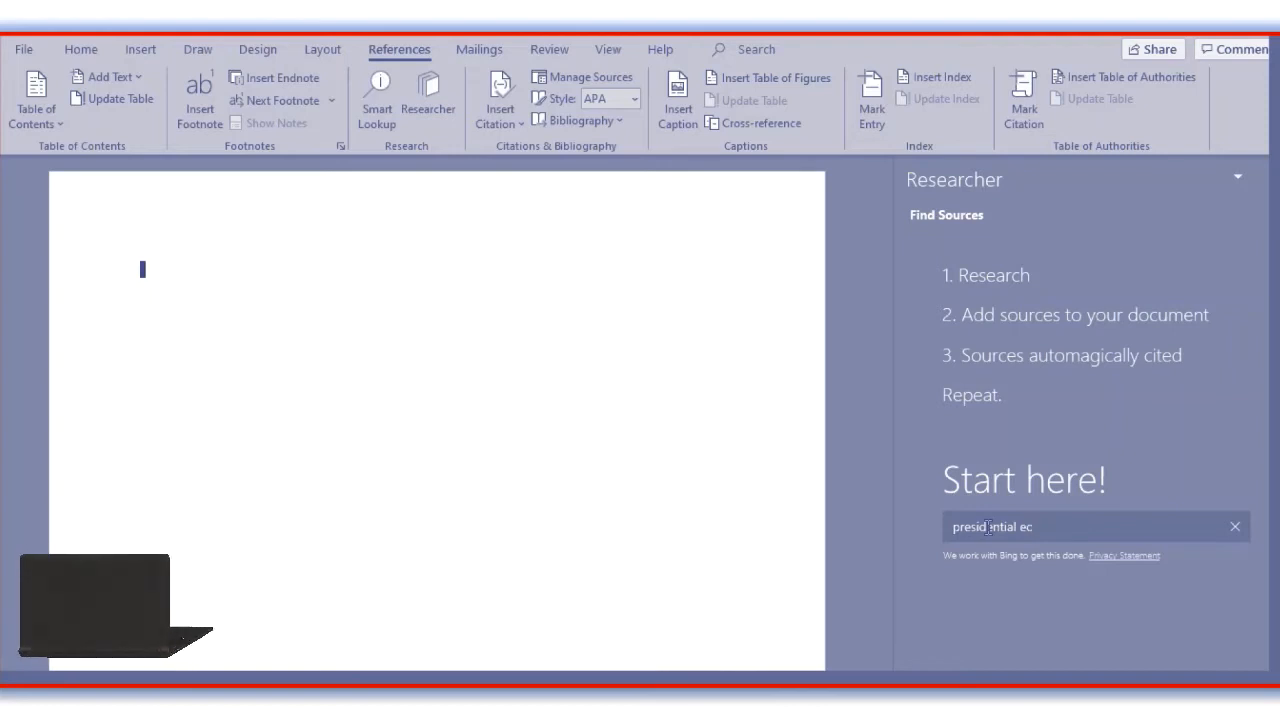
text(tions)
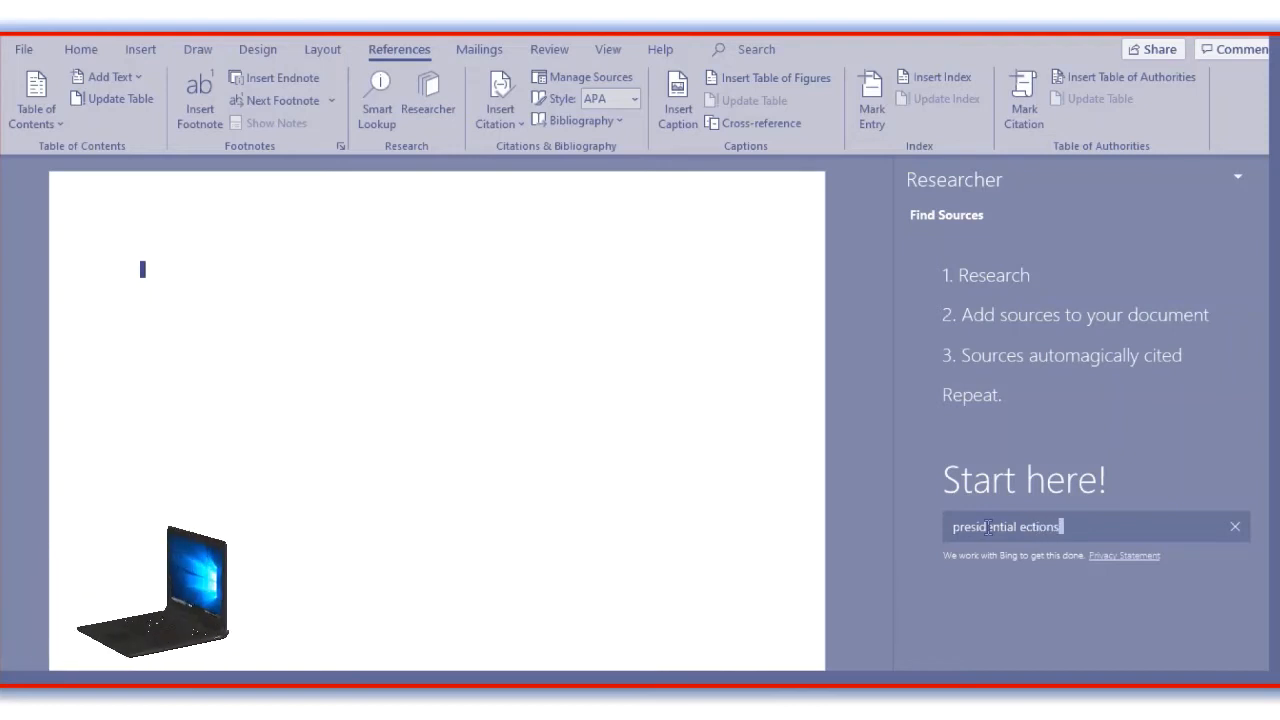
key(Left)
key(Left)
key(Left)
key(Left)
key(Left)
key(Left)
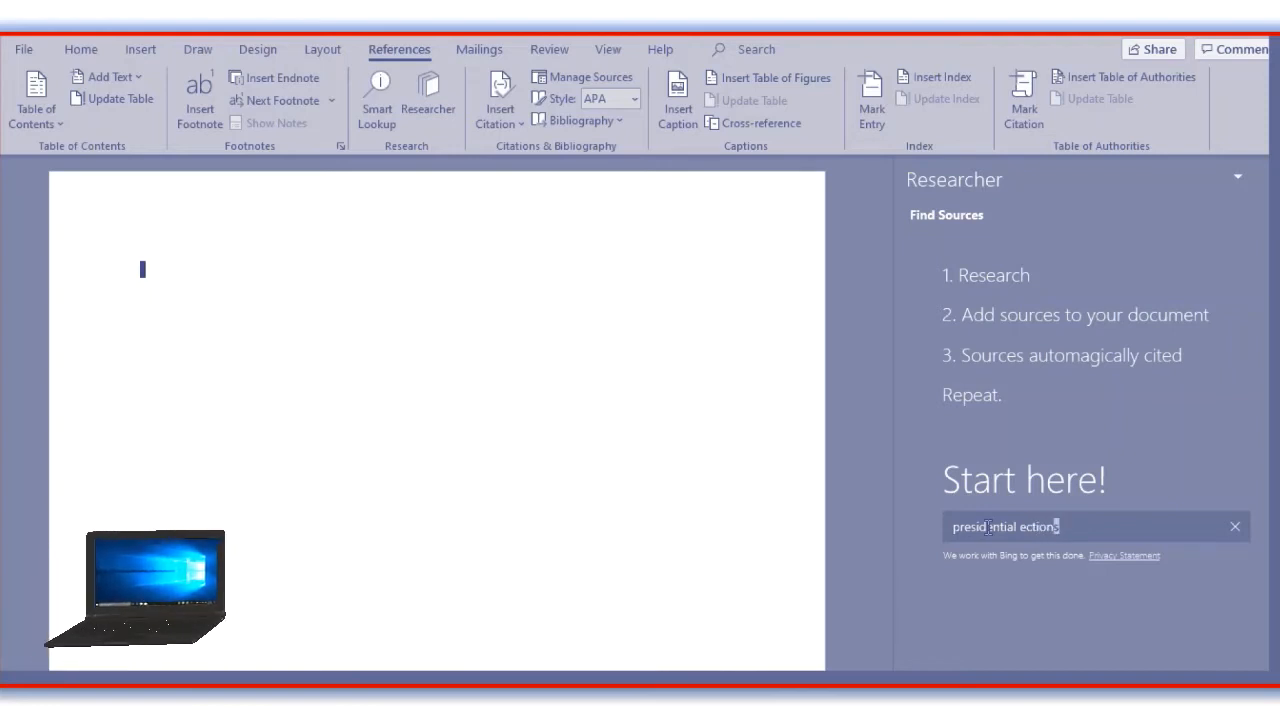
text(le)
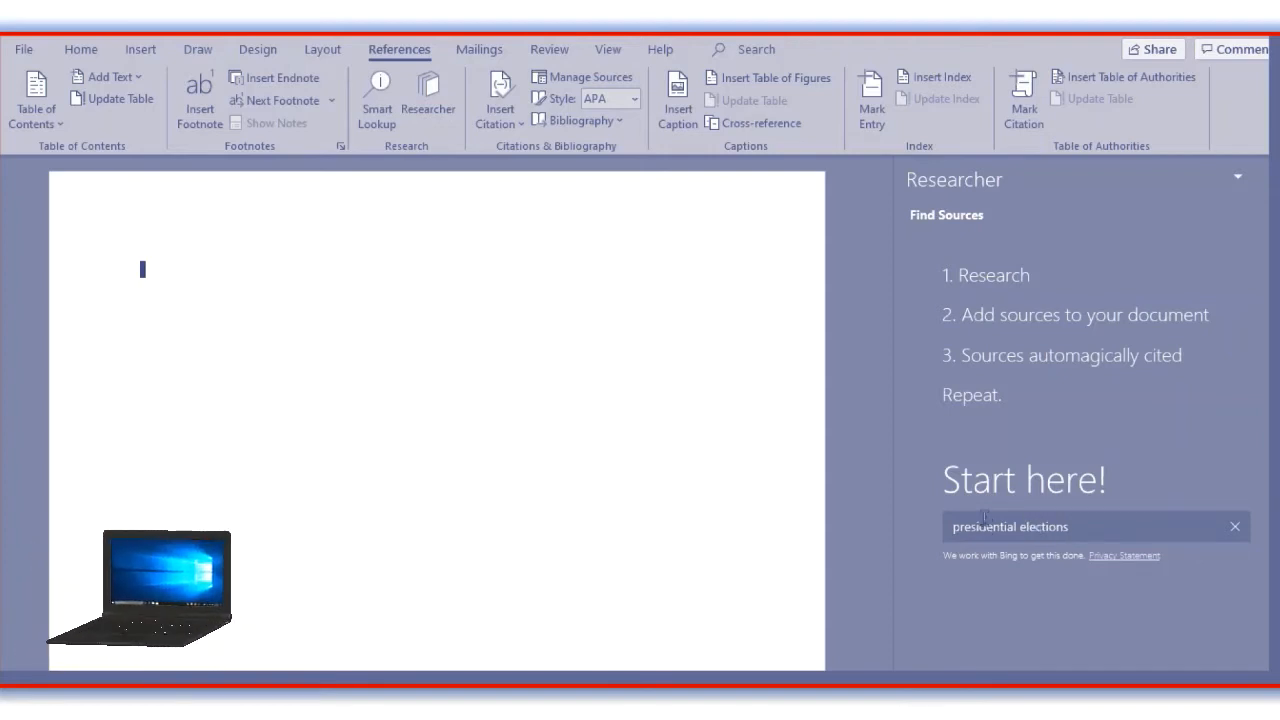
key(Return)
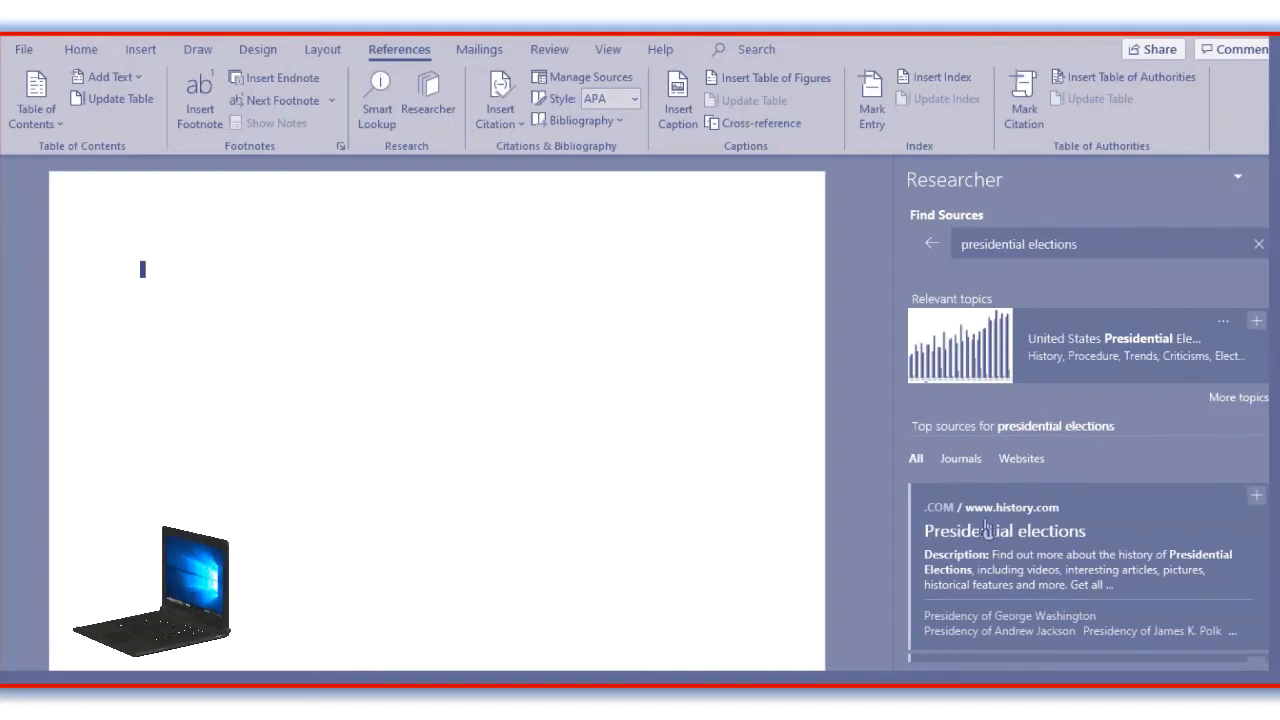
scroll(1010, 470, down, 3)
scroll(1015, 452, down, 1)
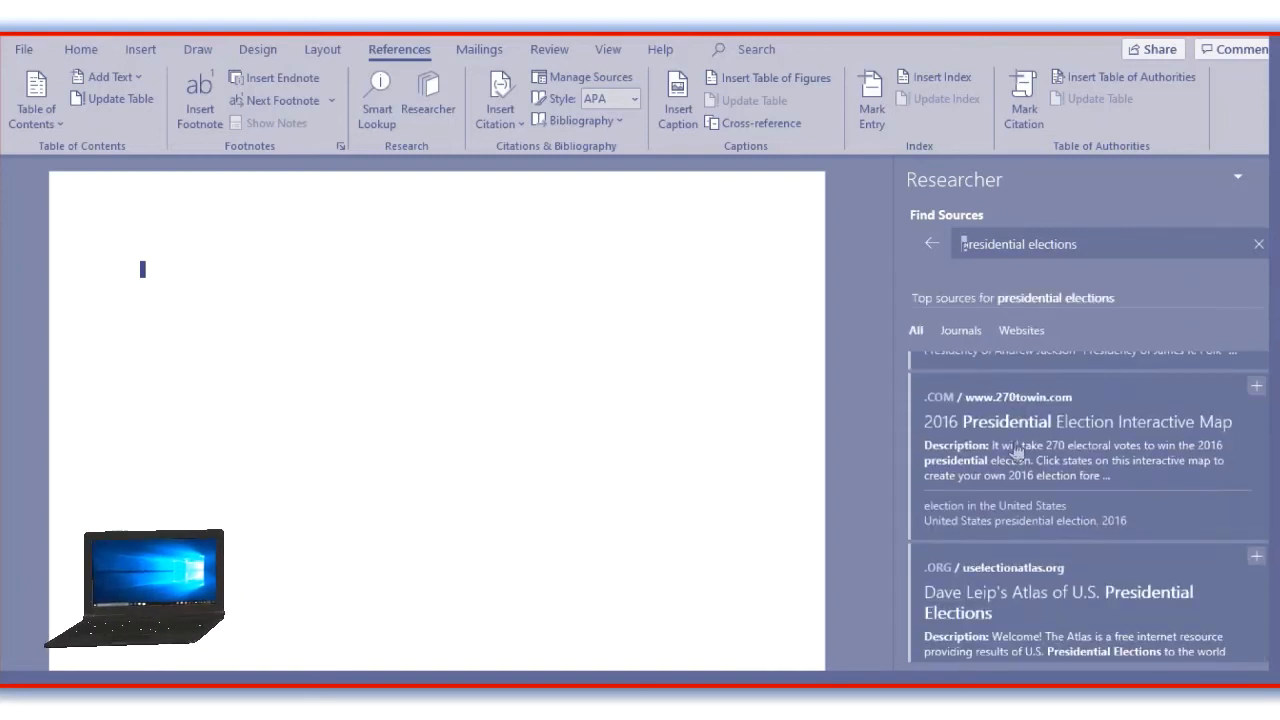
scroll(1015, 452, down, 1)
scroll(1015, 452, down, 2)
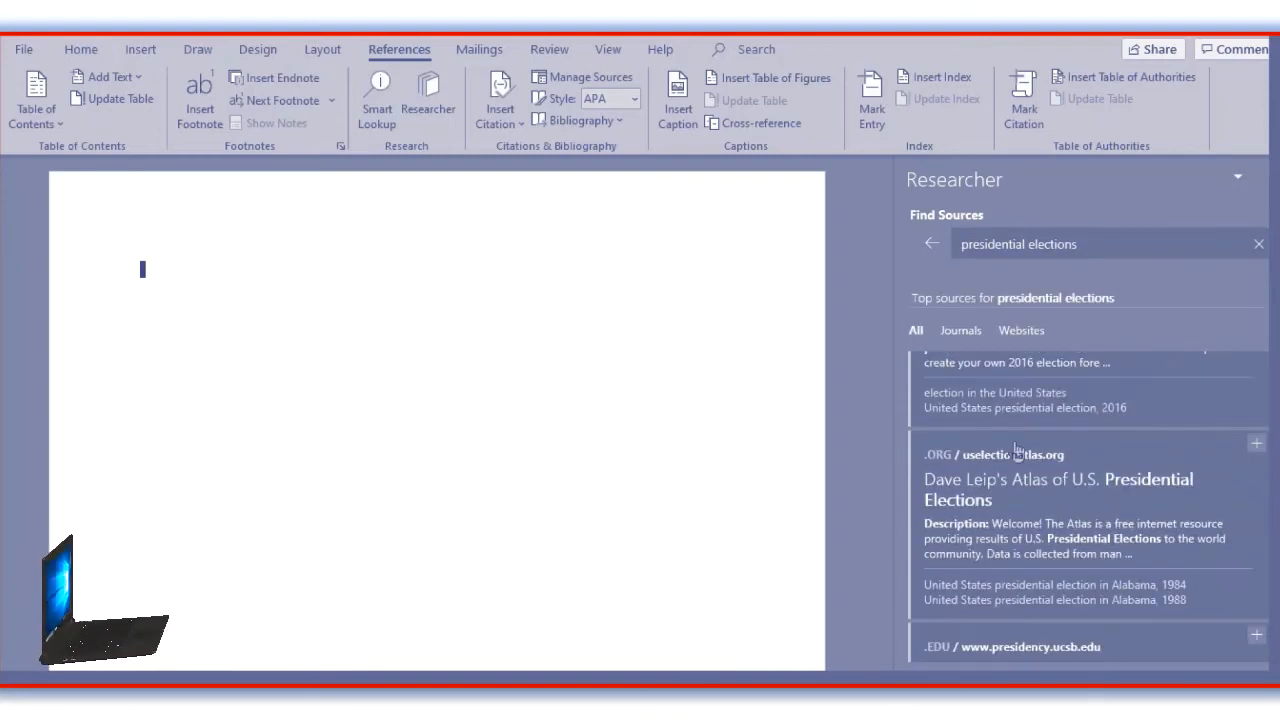
scroll(1015, 452, down, 1)
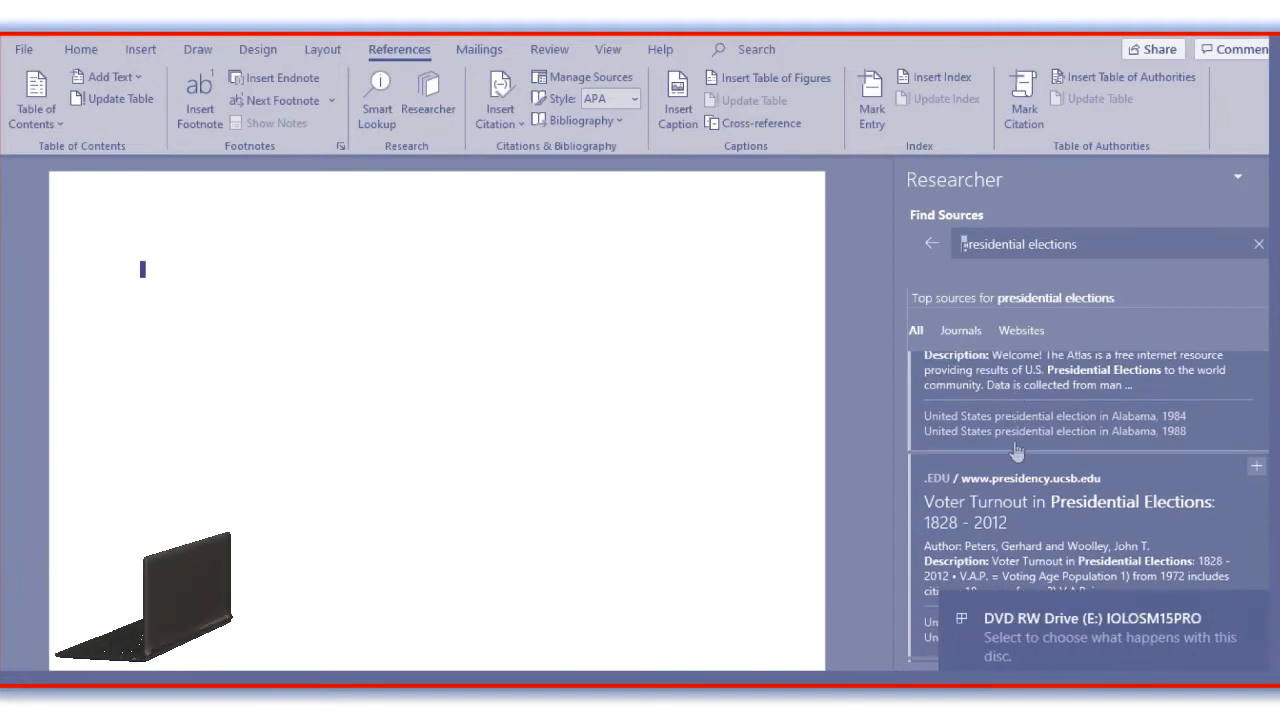
scroll(1015, 452, down, 2)
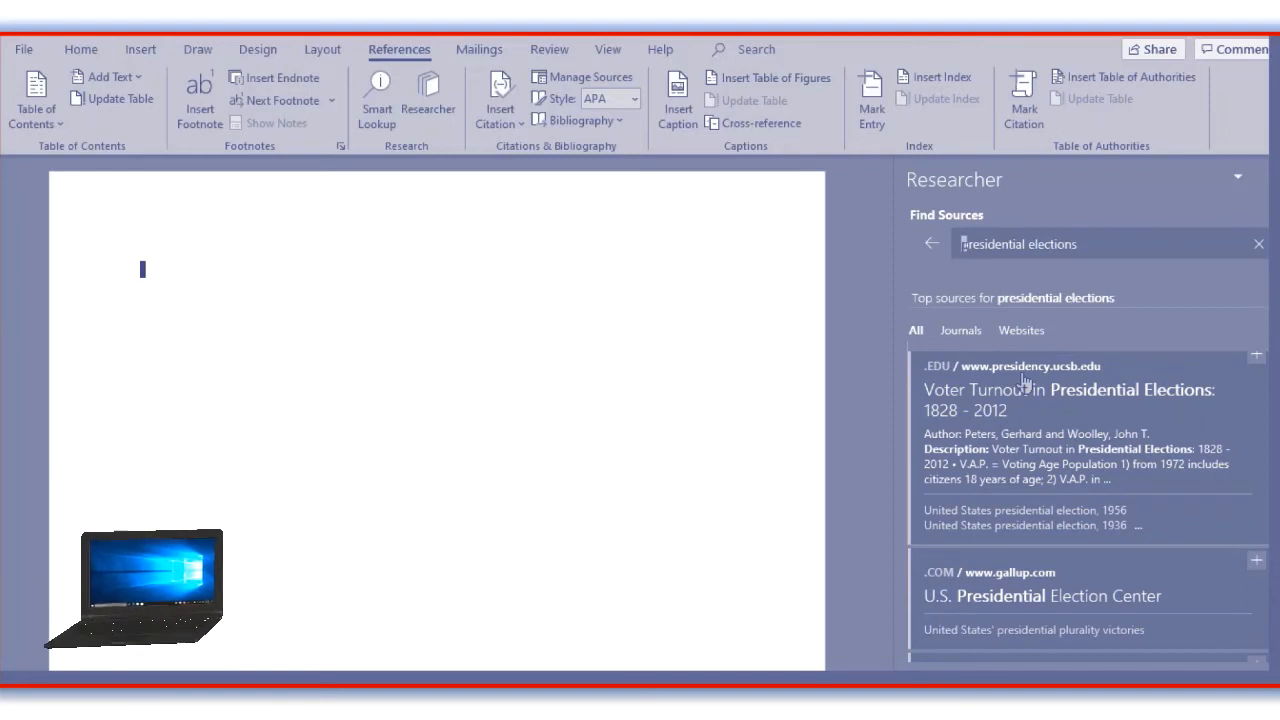
click(988, 390)
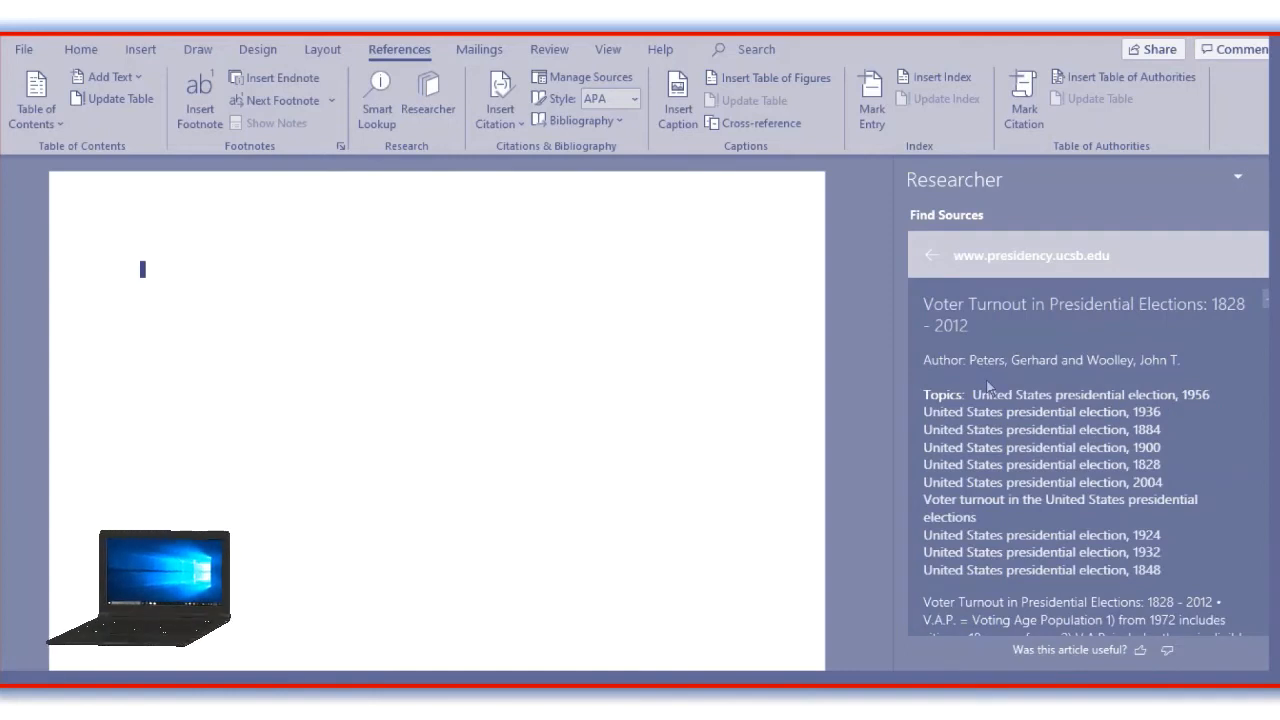
scroll(988, 388, down, 1)
scroll(988, 388, up, 1)
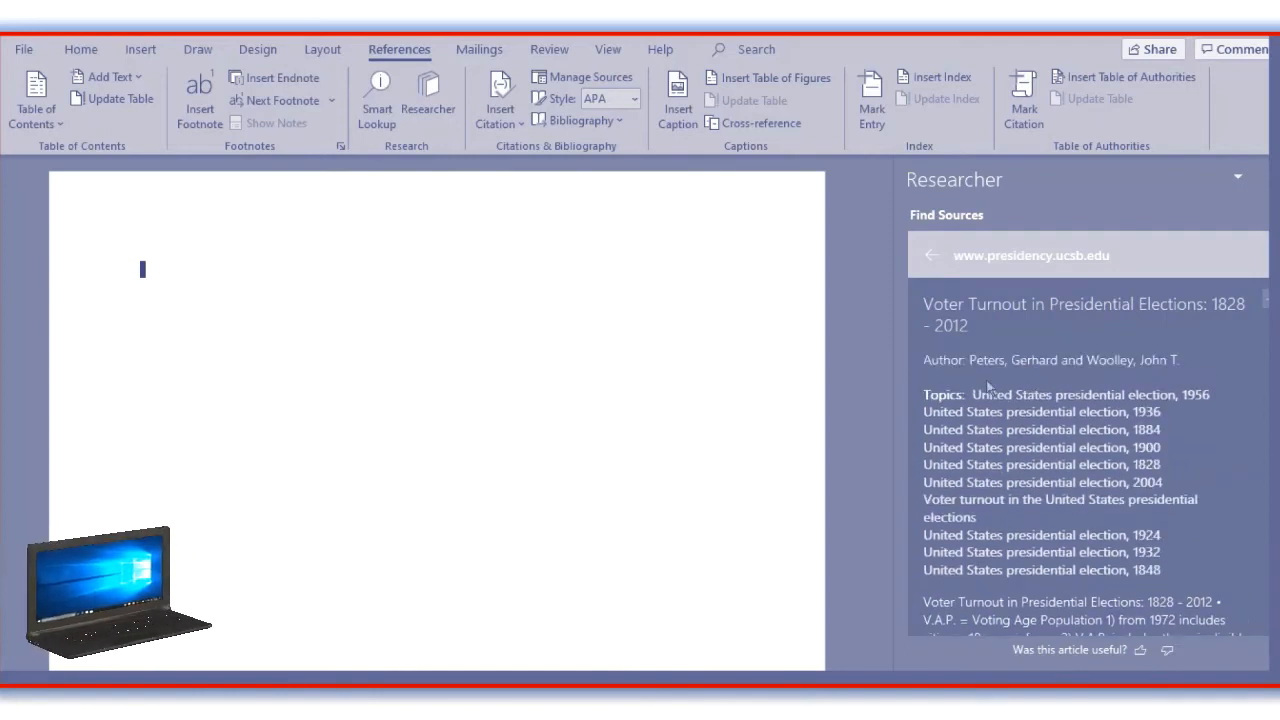
scroll(988, 388, down, 2)
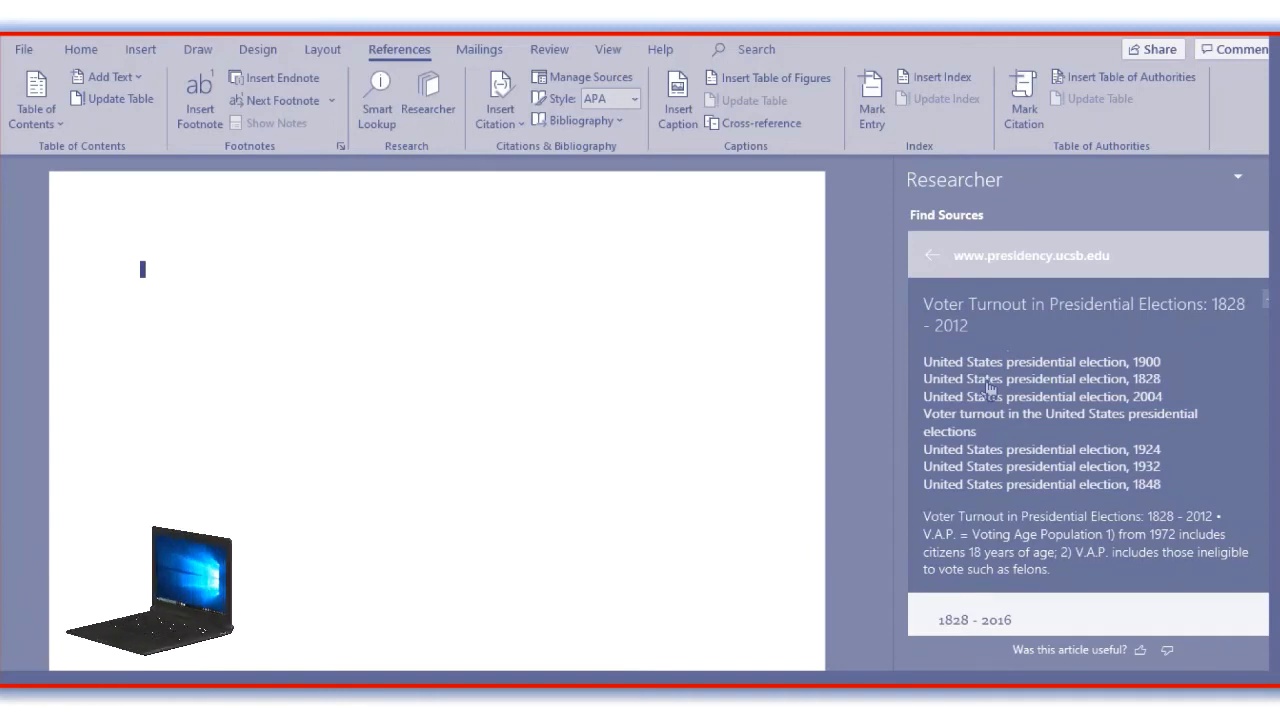
scroll(988, 388, down, 2)
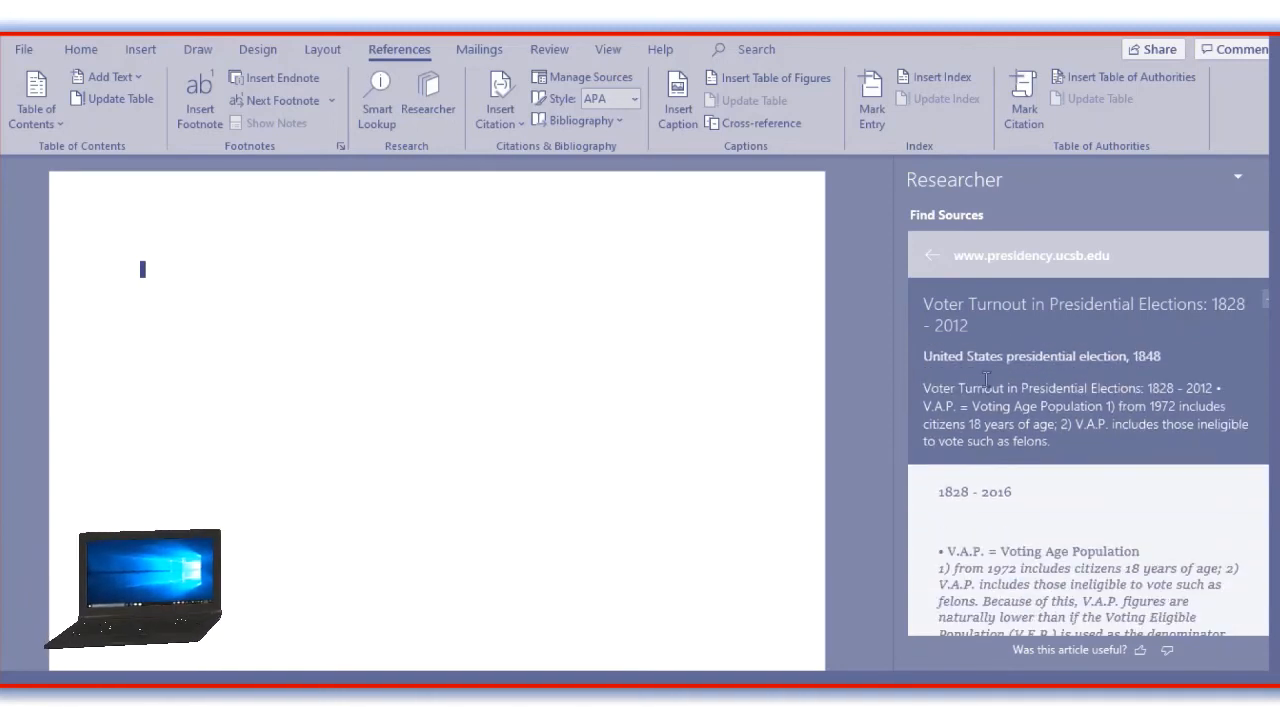
scroll(987, 380, up, 4)
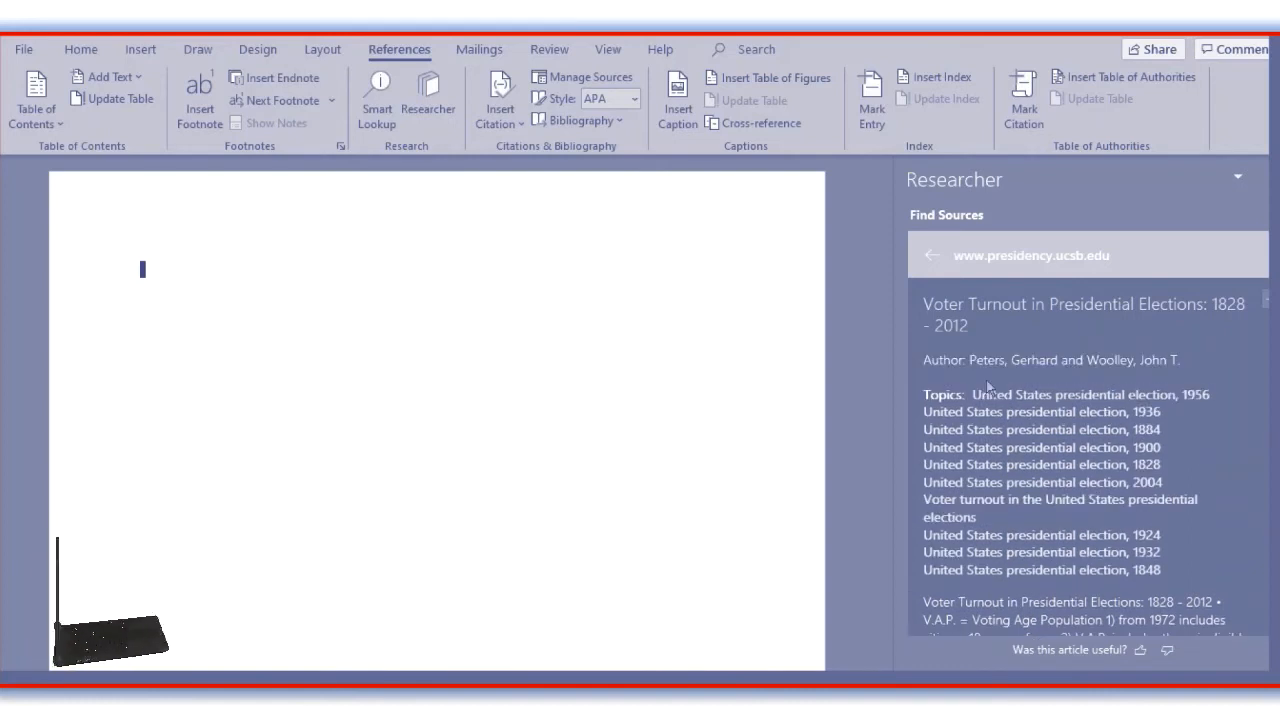
Return to the presidential elections sources and add "Voter Turnout in Presidential Elections: 1828 - 2012" to the document as a citation with a bibliography.
click(931, 258)
click(932, 259)
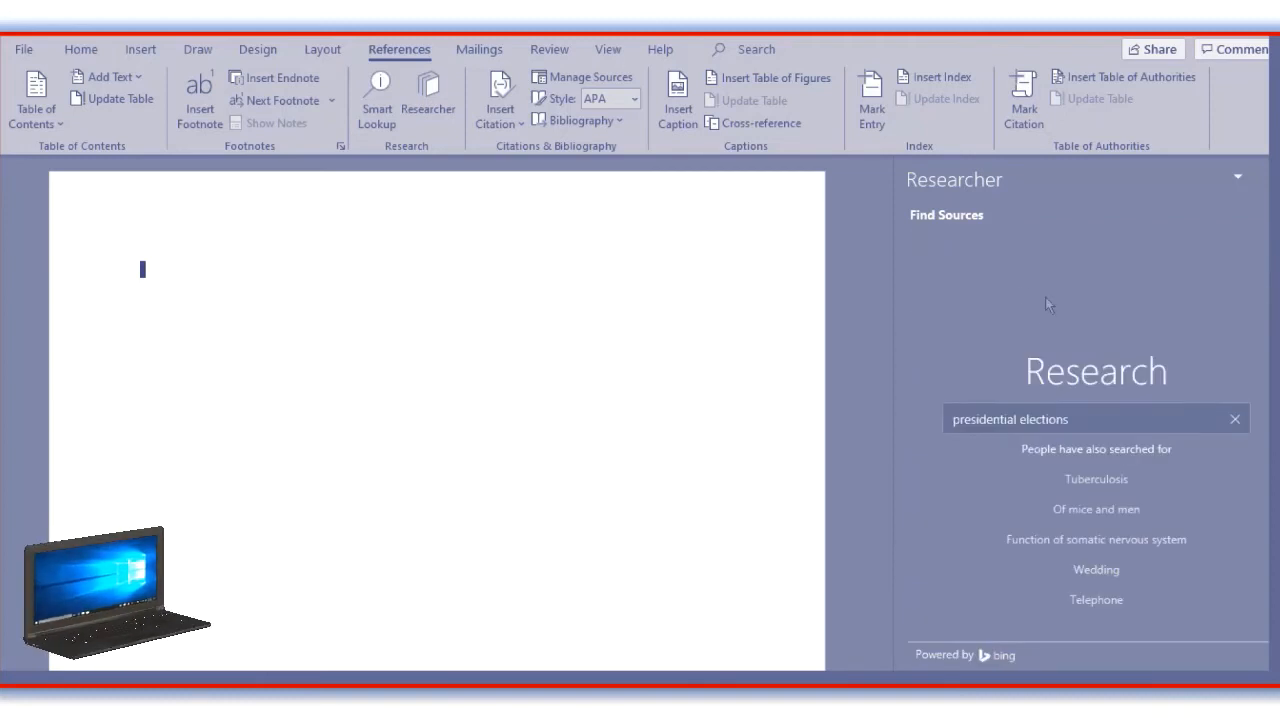
key(Return)
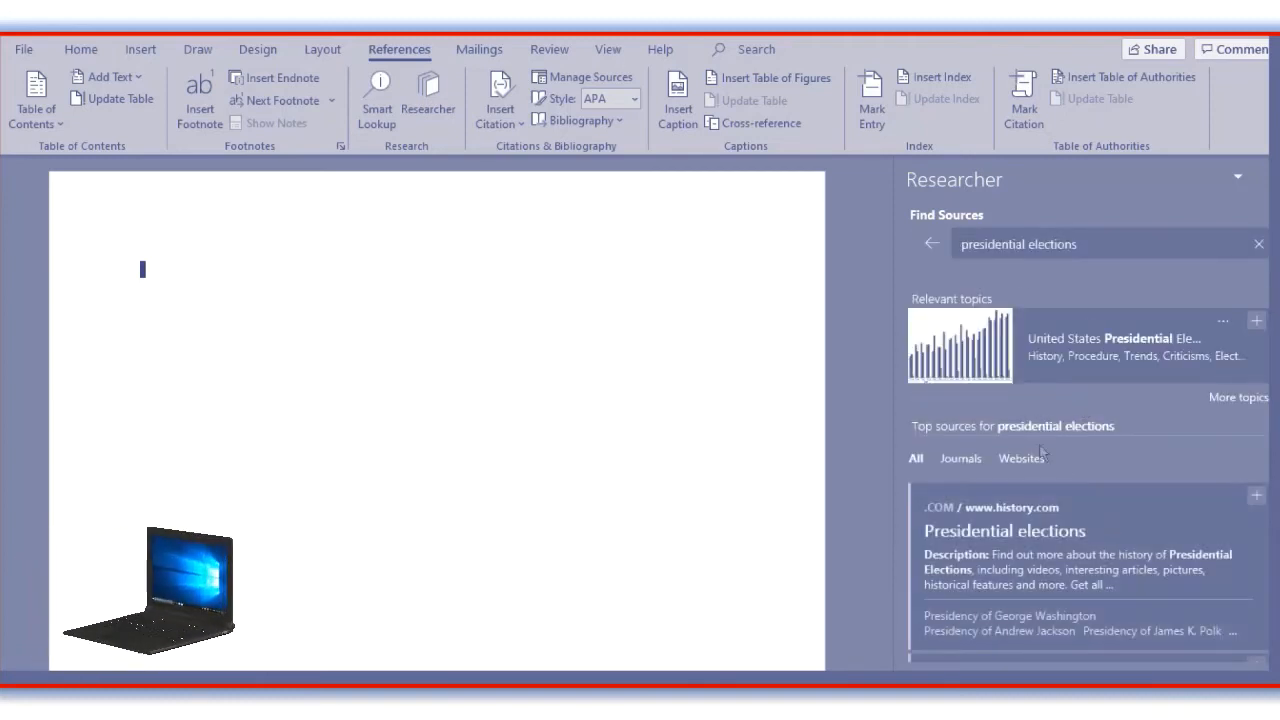
scroll(1045, 485, down, 3)
scroll(1045, 485, down, 5)
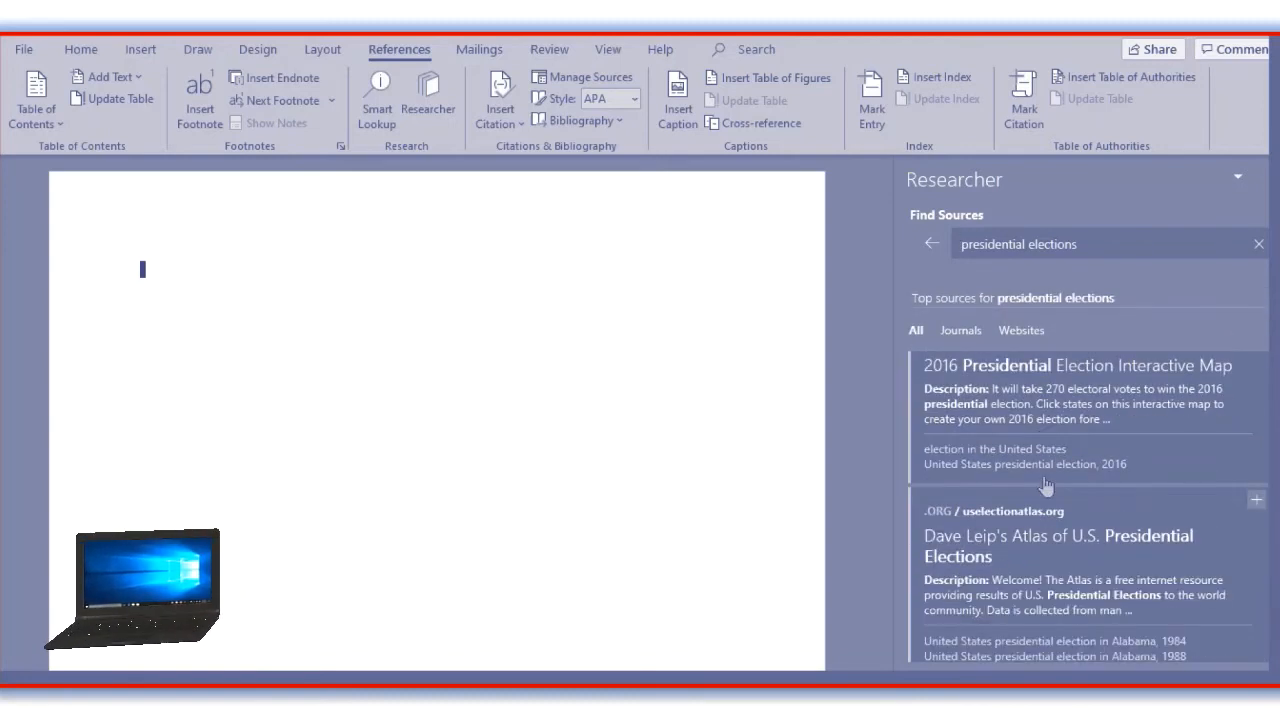
scroll(1045, 485, down, 2)
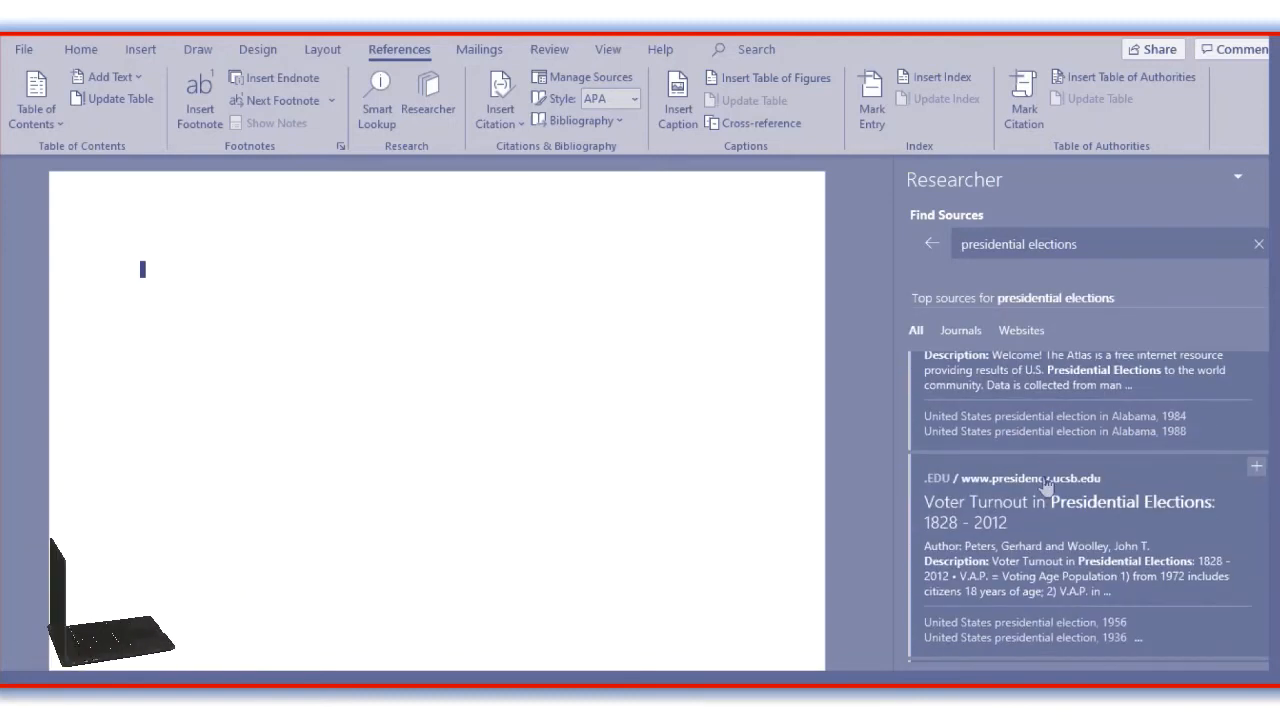
click(1256, 470)
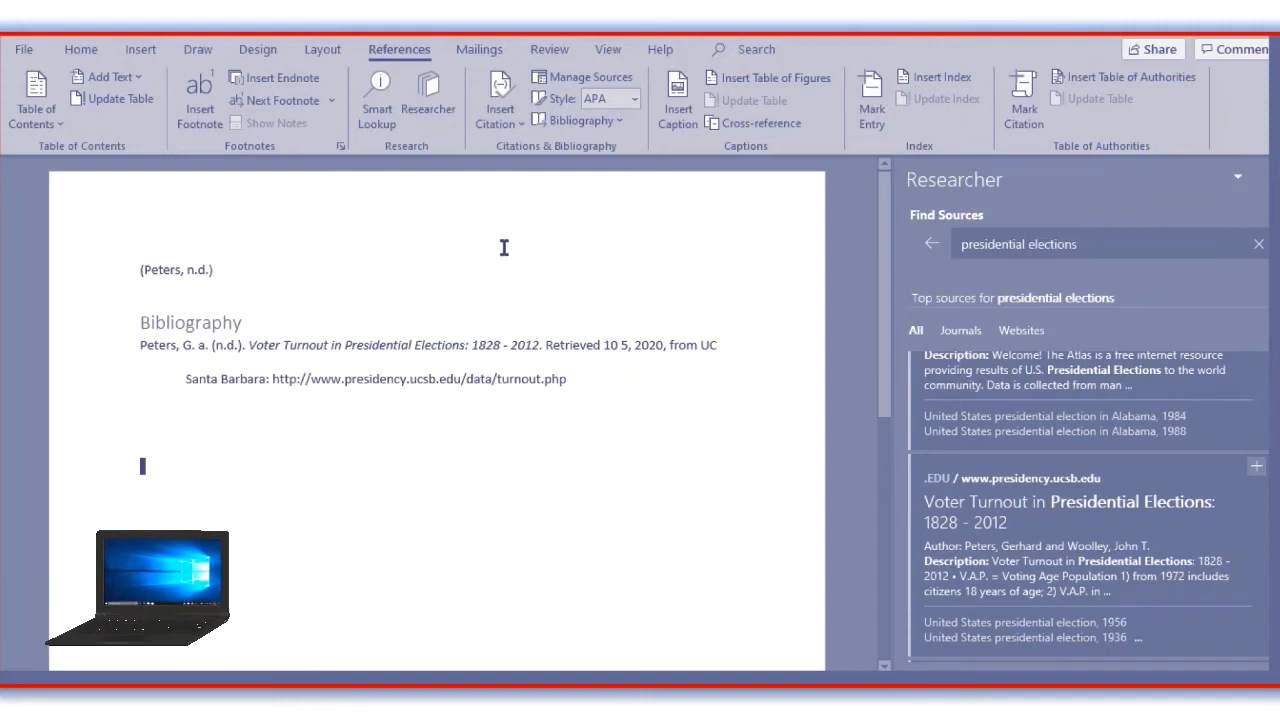
scroll(211, 339, down, 2)
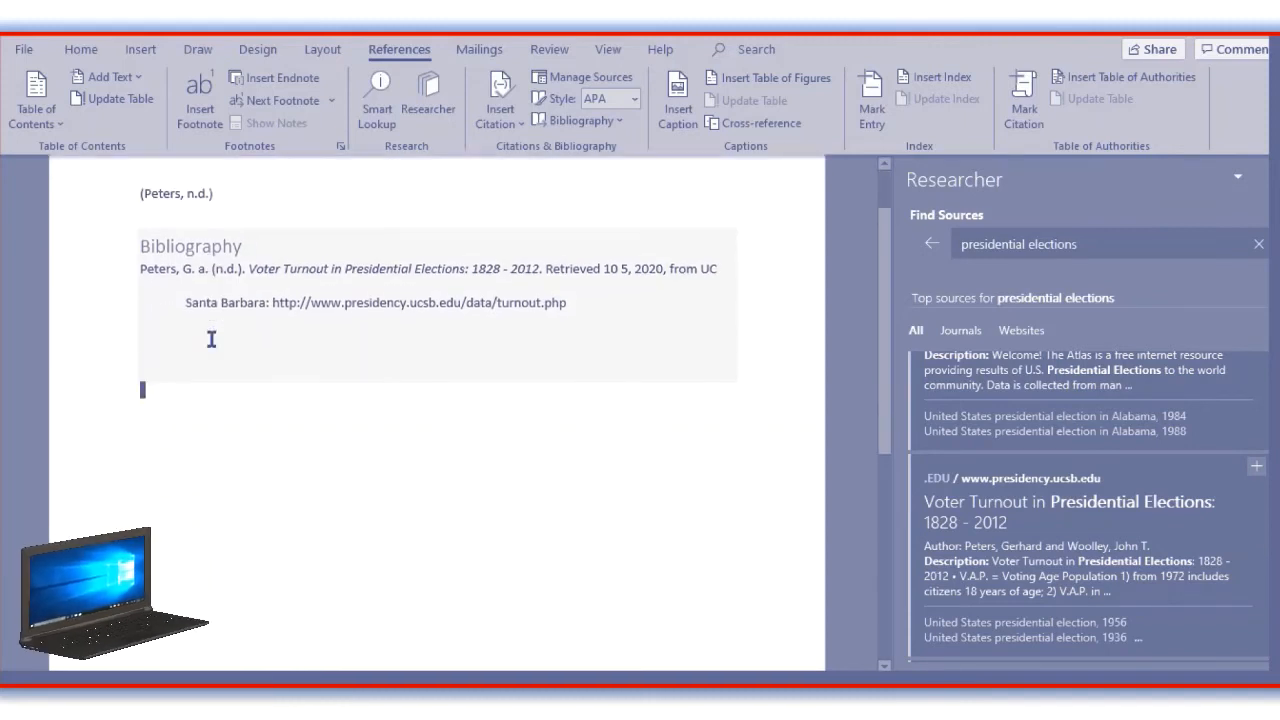
scroll(211, 339, up, 2)
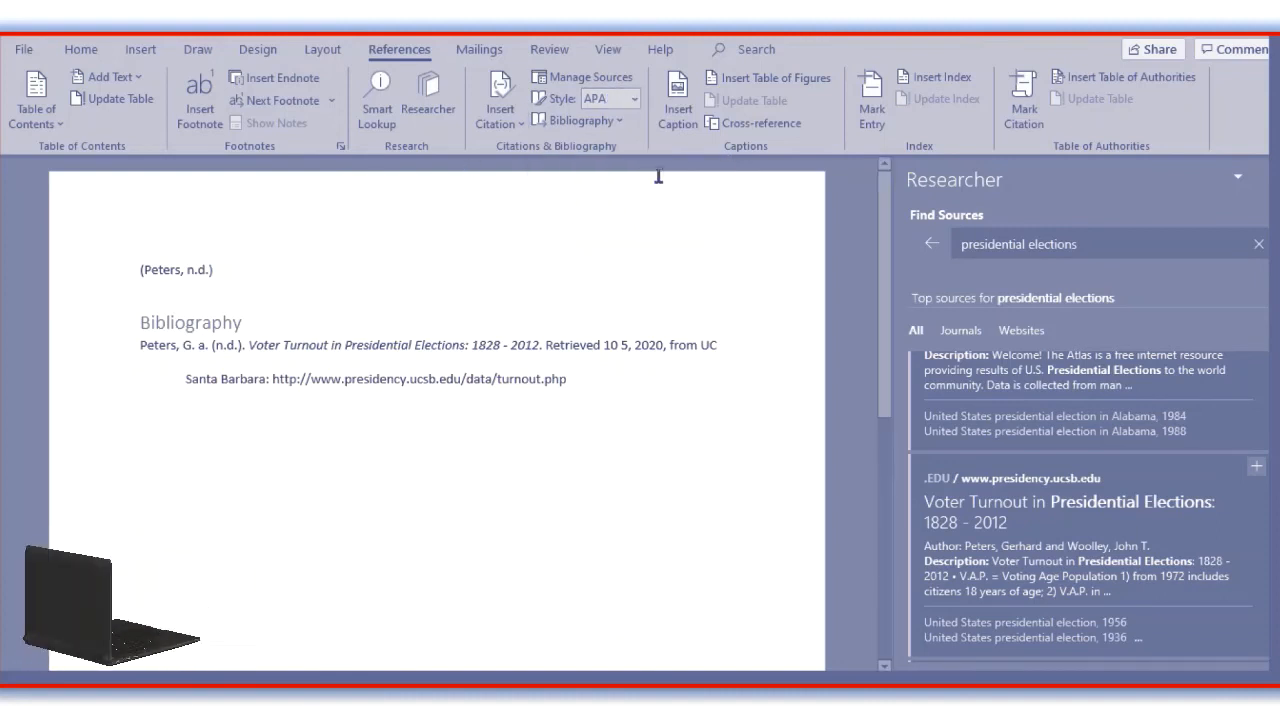
Review the available citation styles and the built-in bibliography layouts without applying any of them.
click(635, 103)
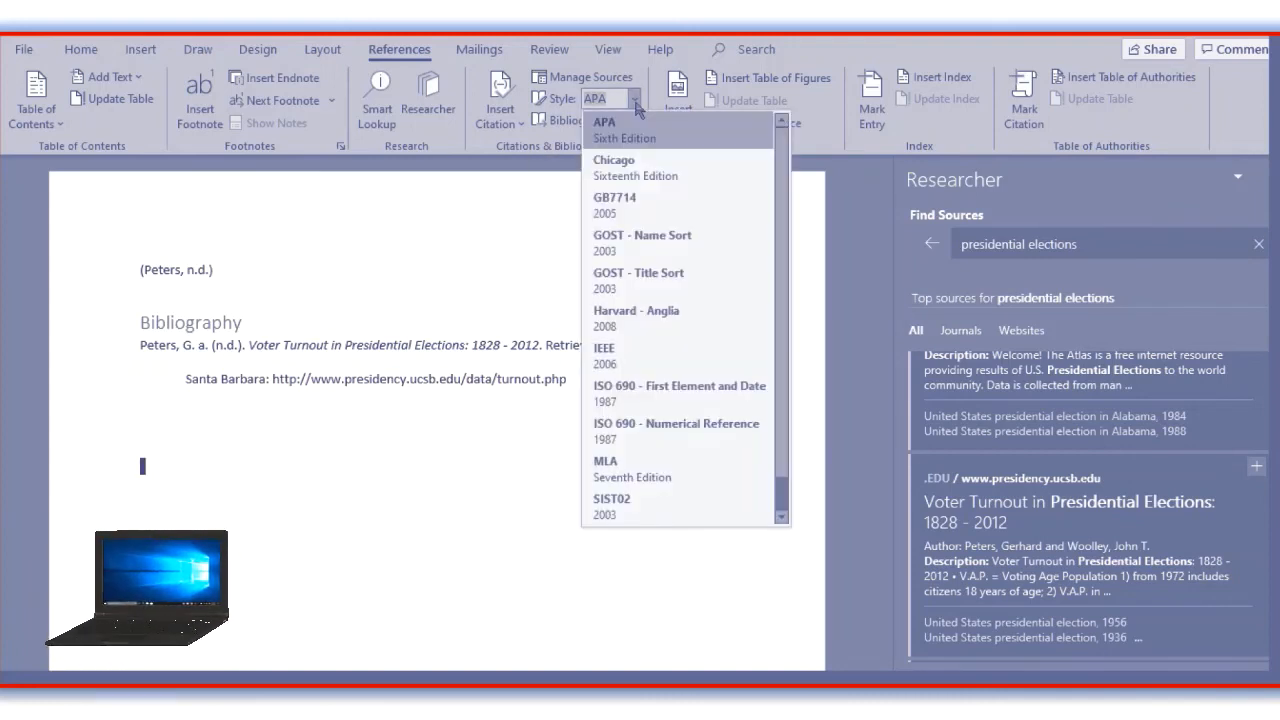
scroll(637, 108, down, 1)
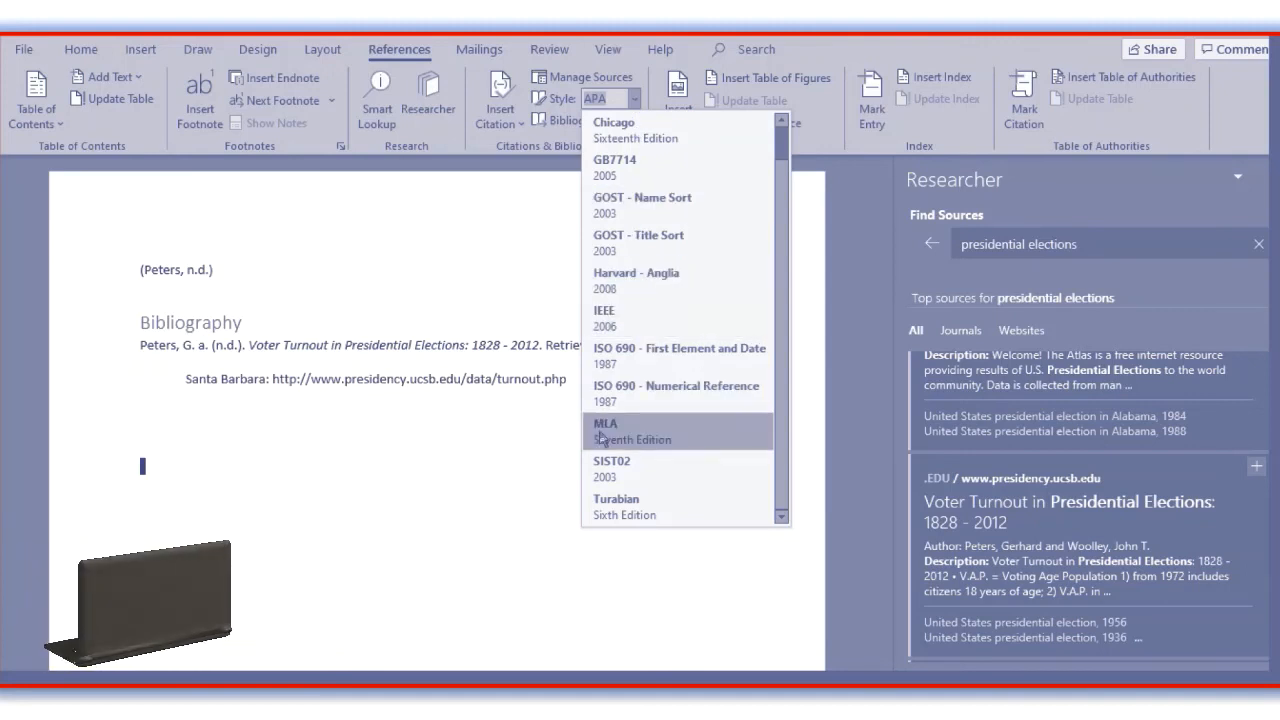
scroll(586, 410, up, 1)
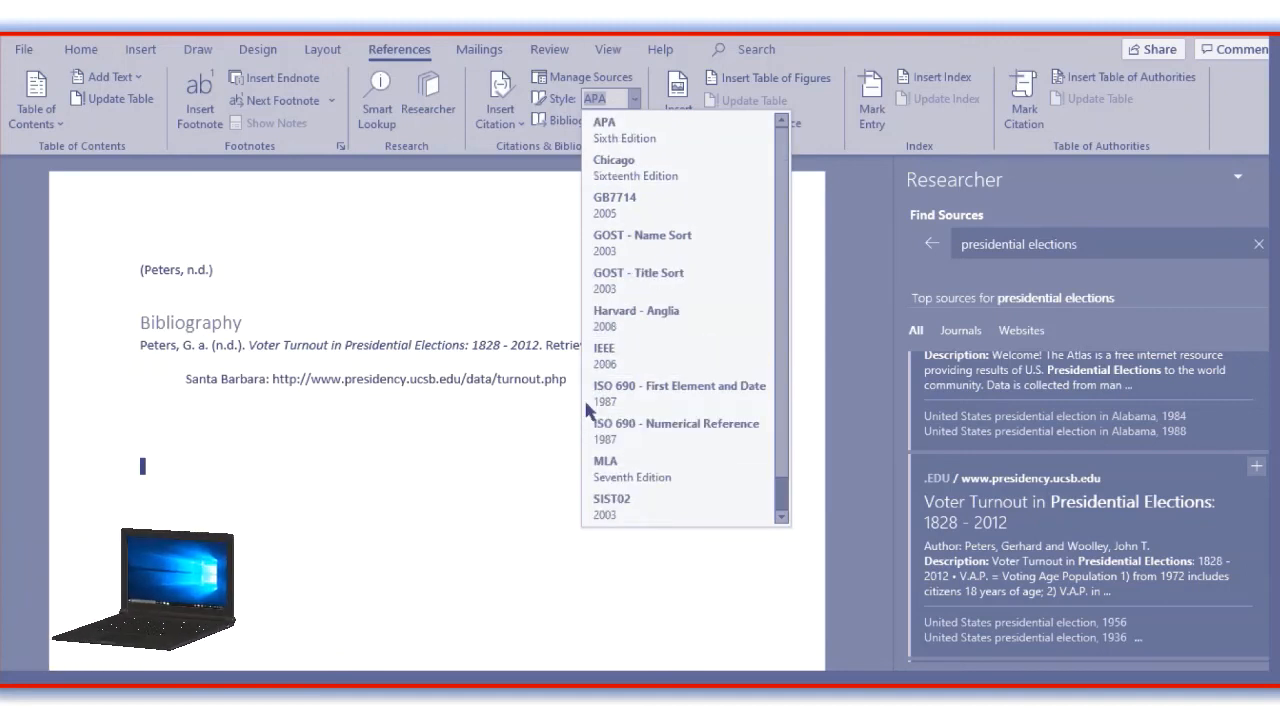
click(488, 228)
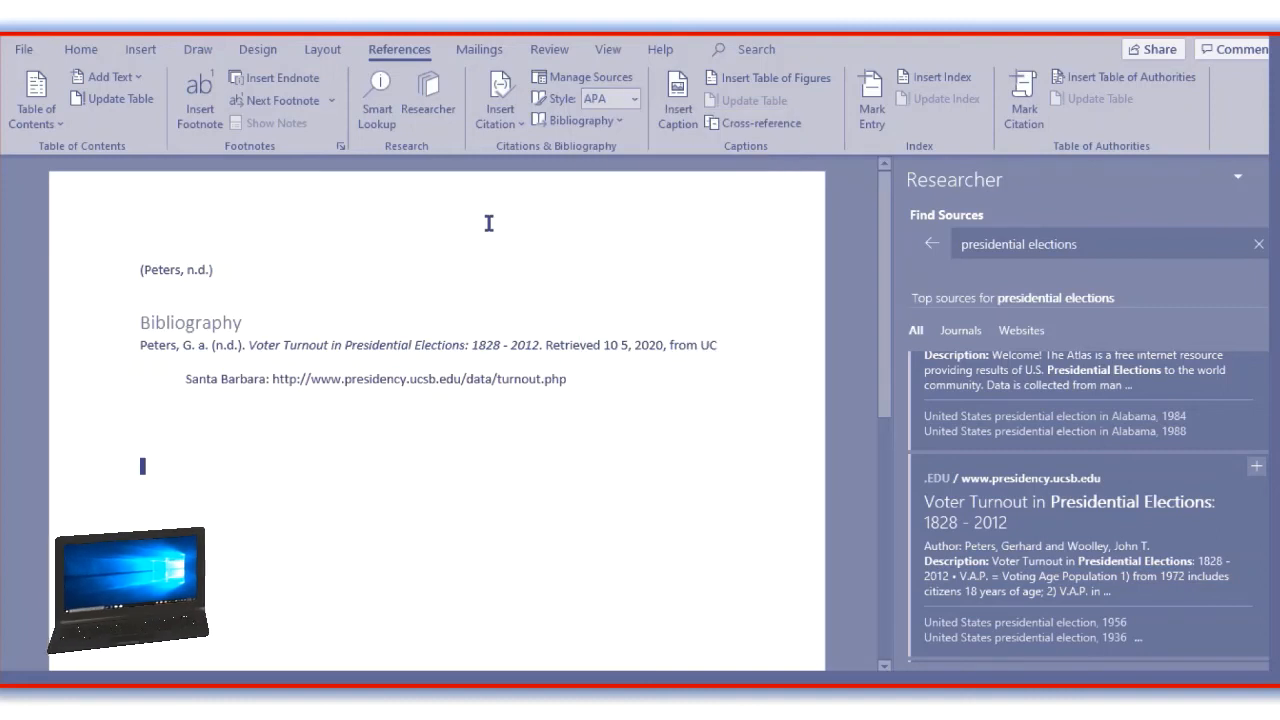
click(612, 122)
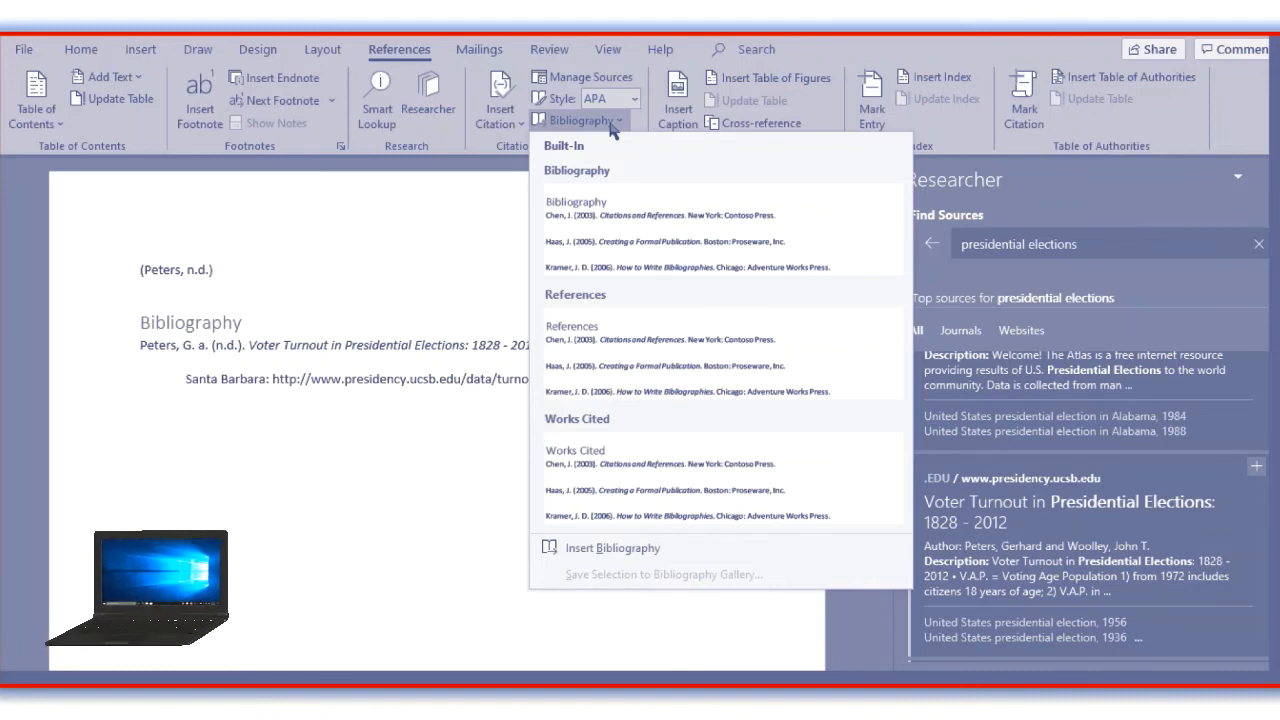
click(463, 213)
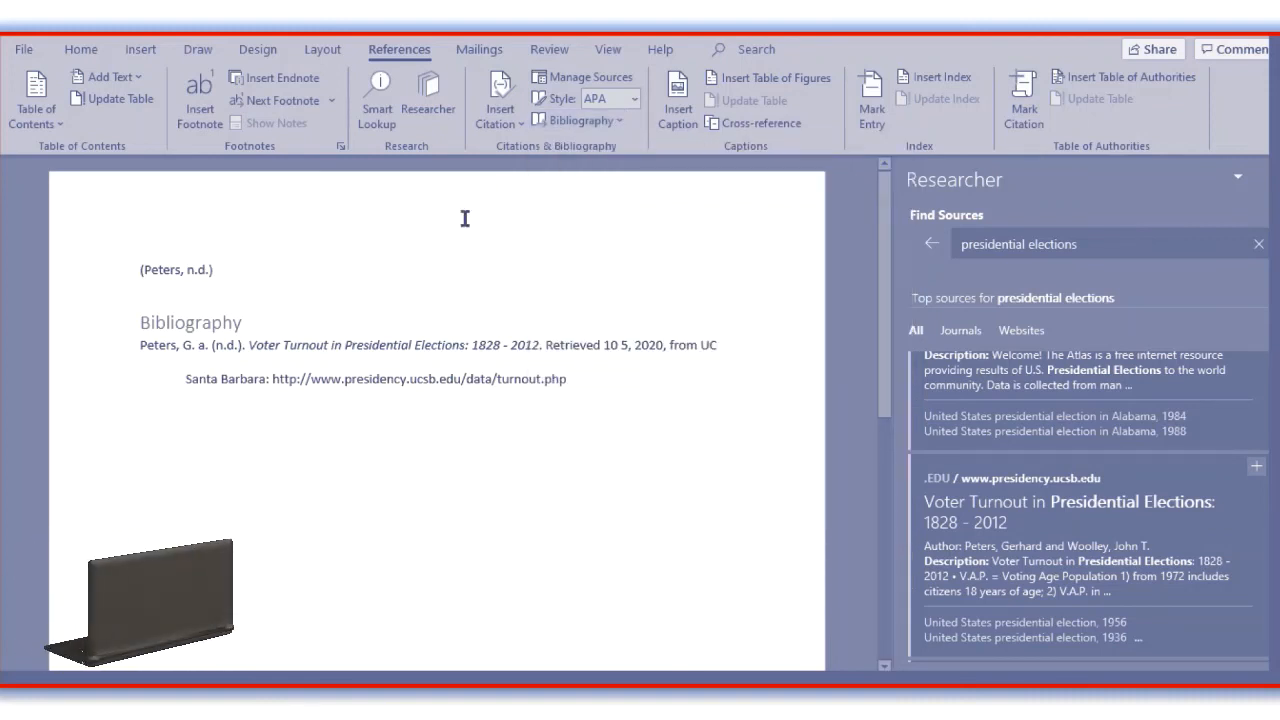